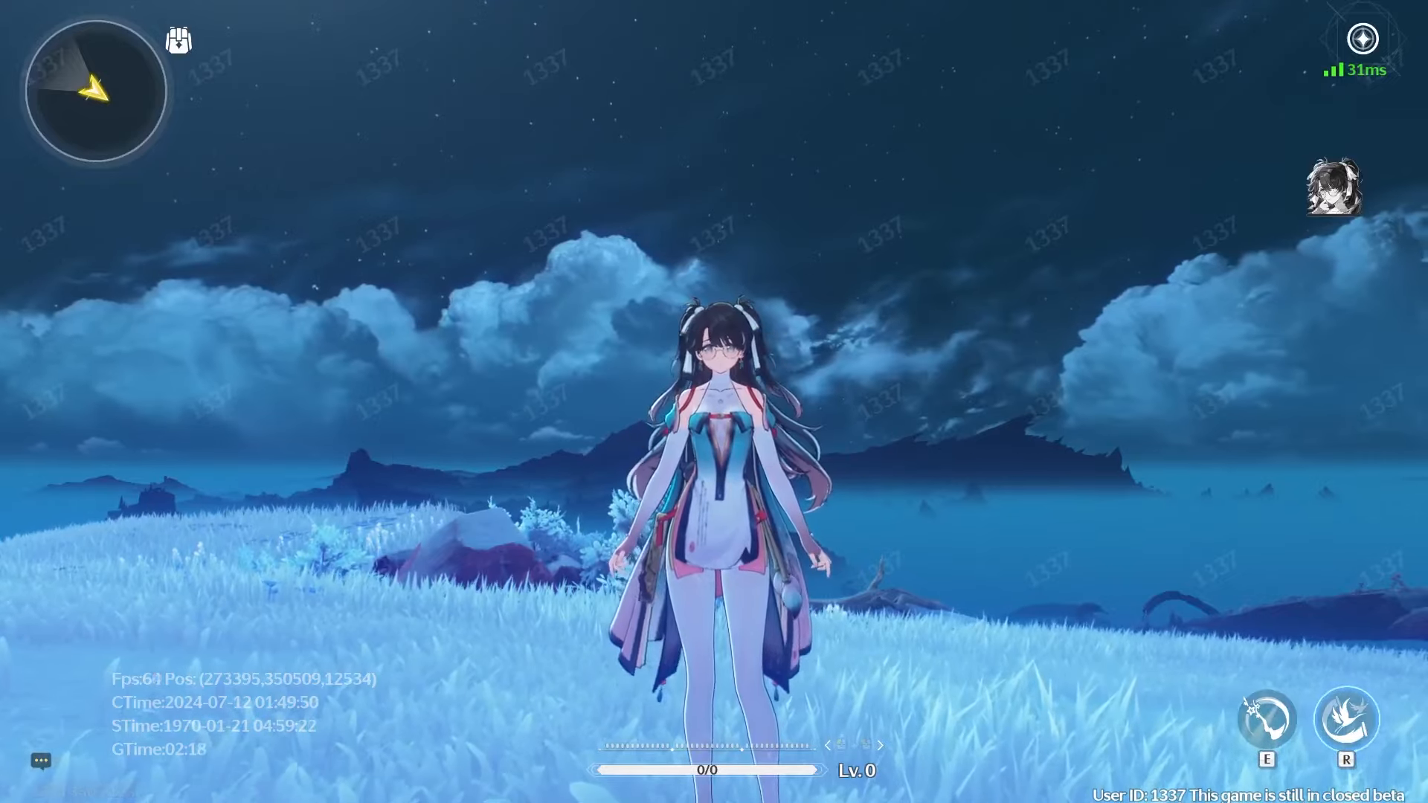
# Run the character into the field, then switch to walking and head left across the meadow
pyautogui.press('w')
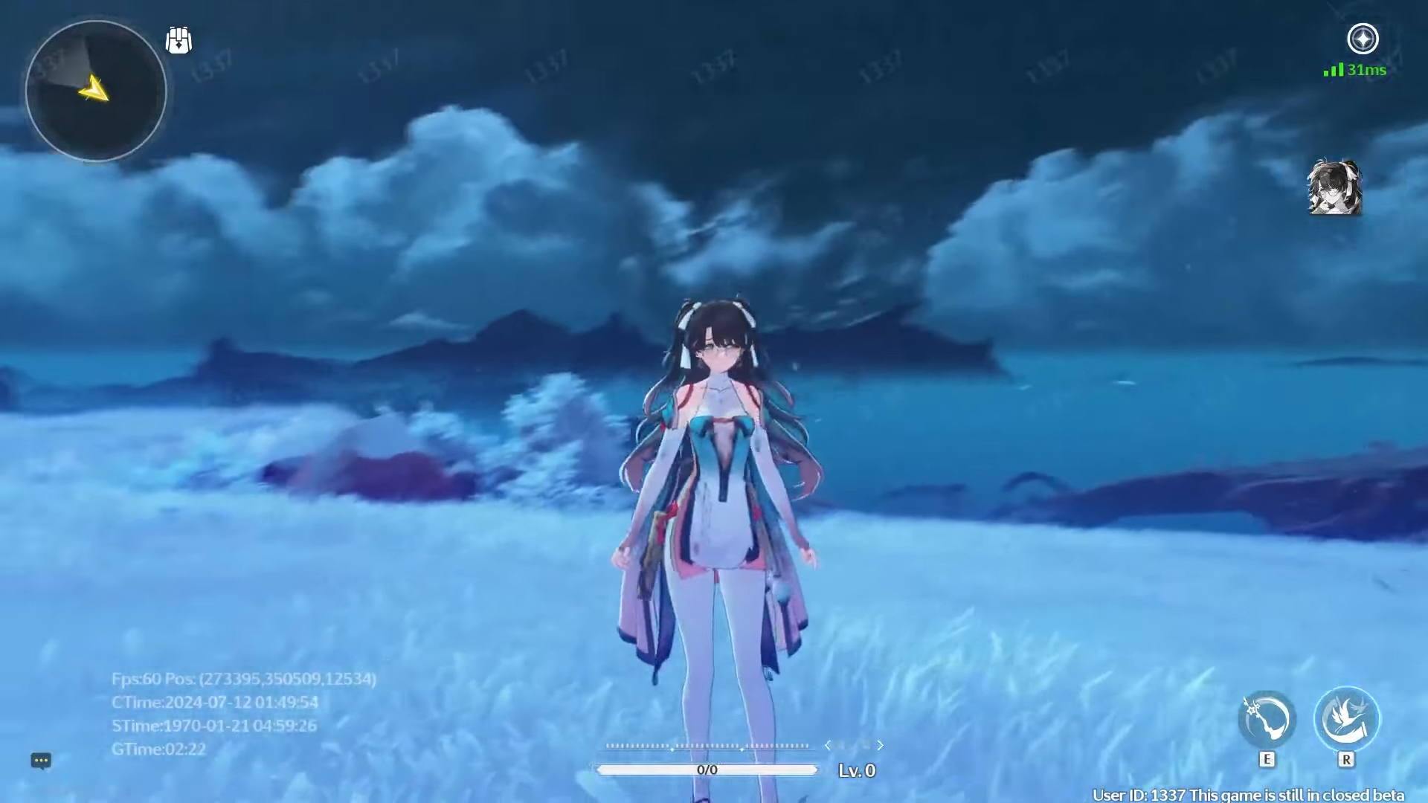
pyautogui.press('ctrl')
pyautogui.press('w')
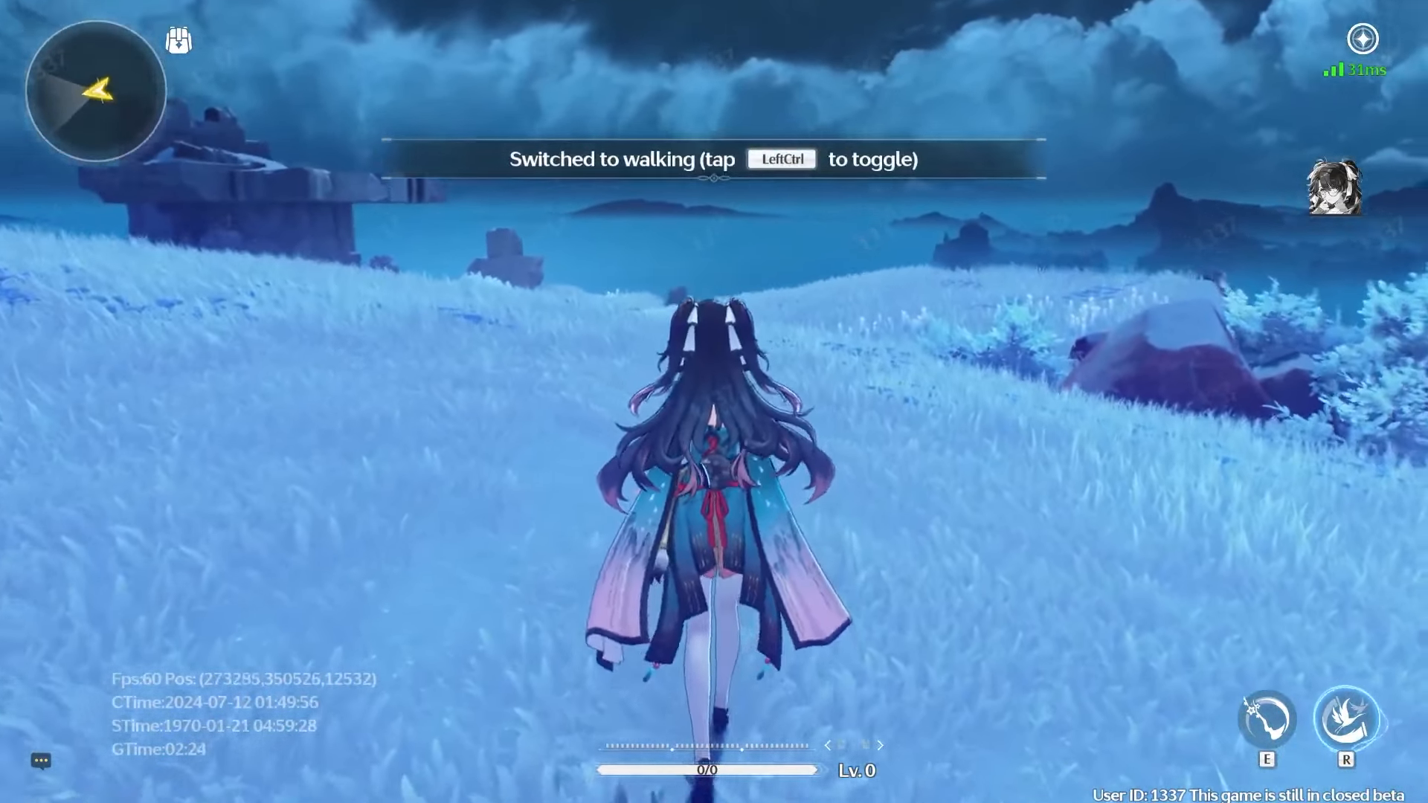
pyautogui.press('a')
pyautogui.press('s')
pyautogui.press('a')
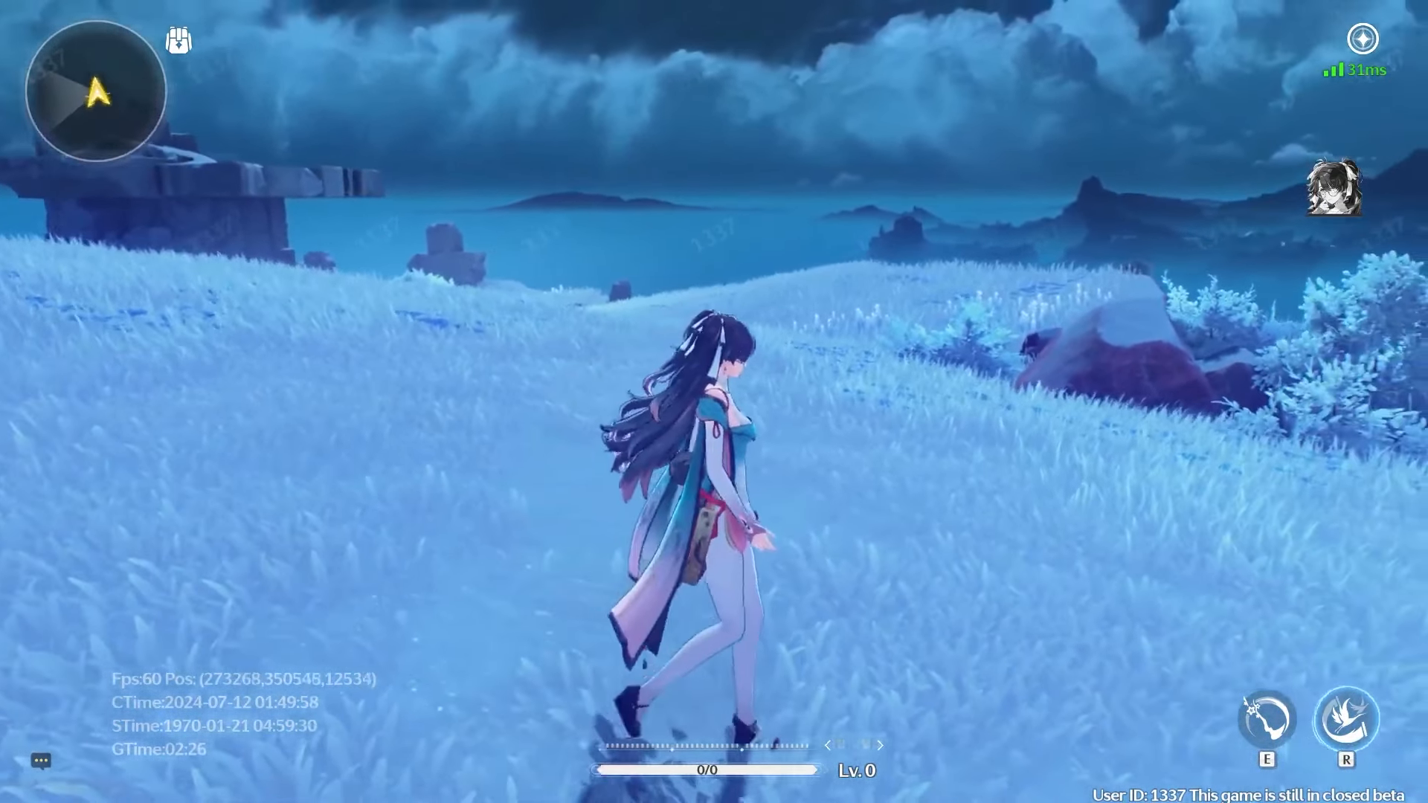
# Switch back to running and weave the character around the meadow in all directions
pyautogui.press('ctrl')
pyautogui.press('a')
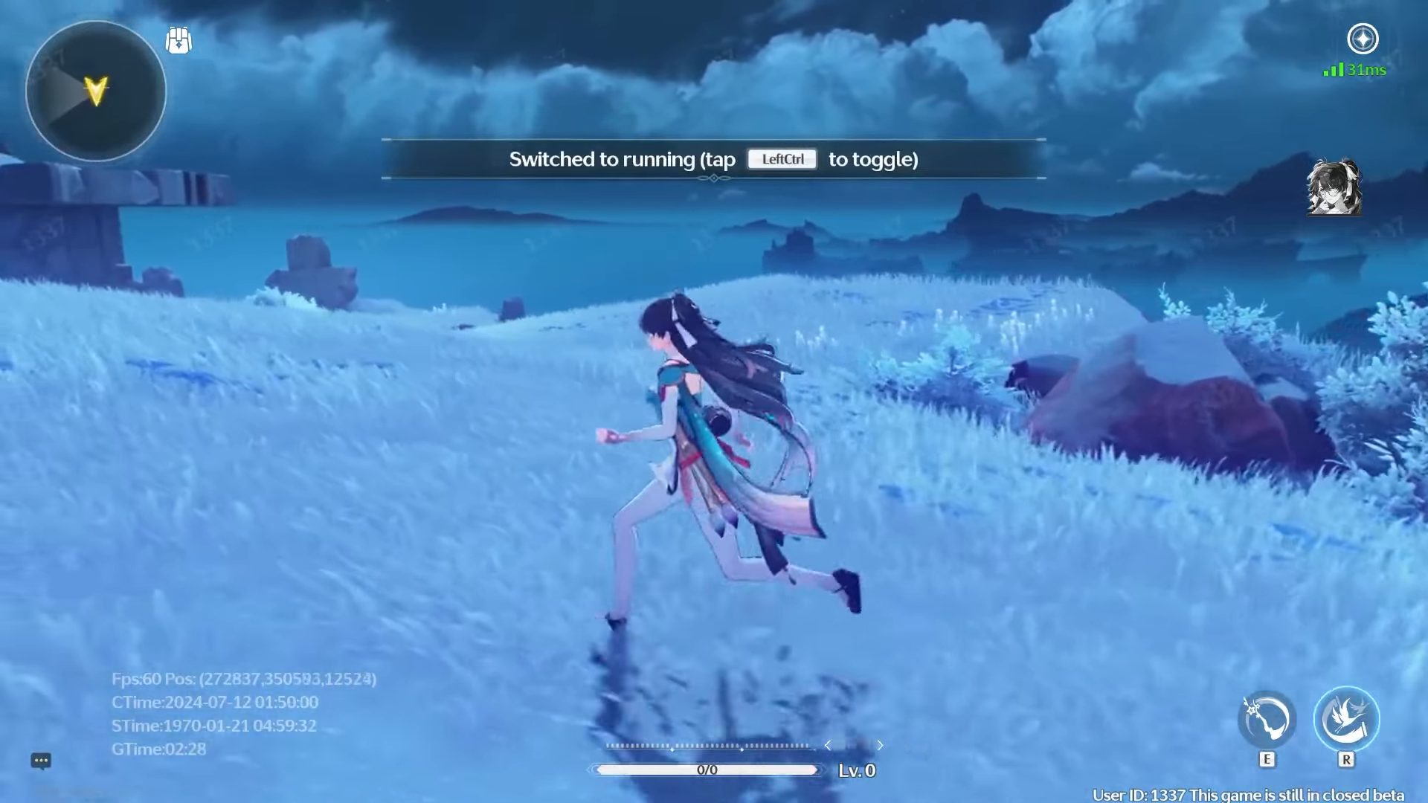
pyautogui.press('s')
pyautogui.press('d')
pyautogui.press('w')
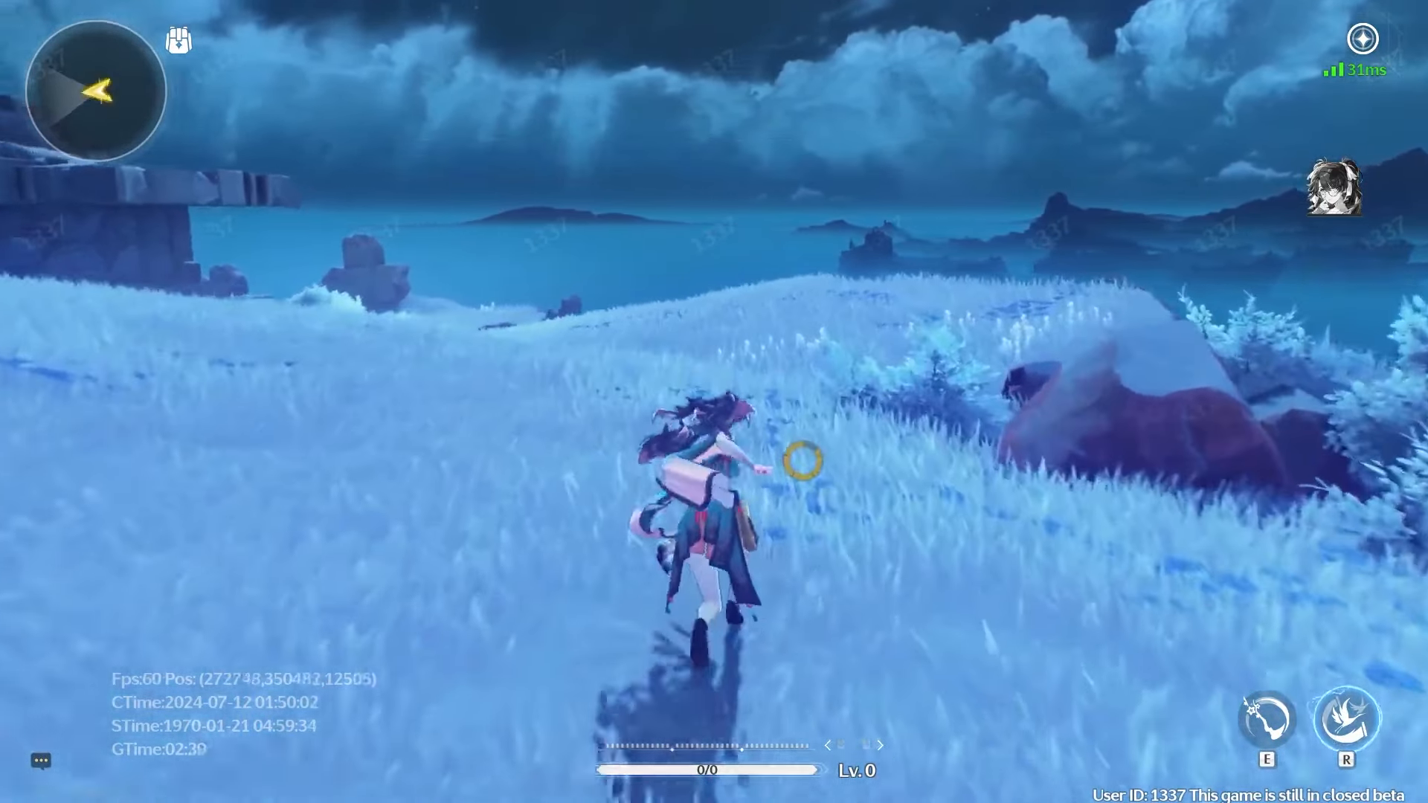
pyautogui.press('a')
pyautogui.press('s')
pyautogui.press('d')
pyautogui.press('w')
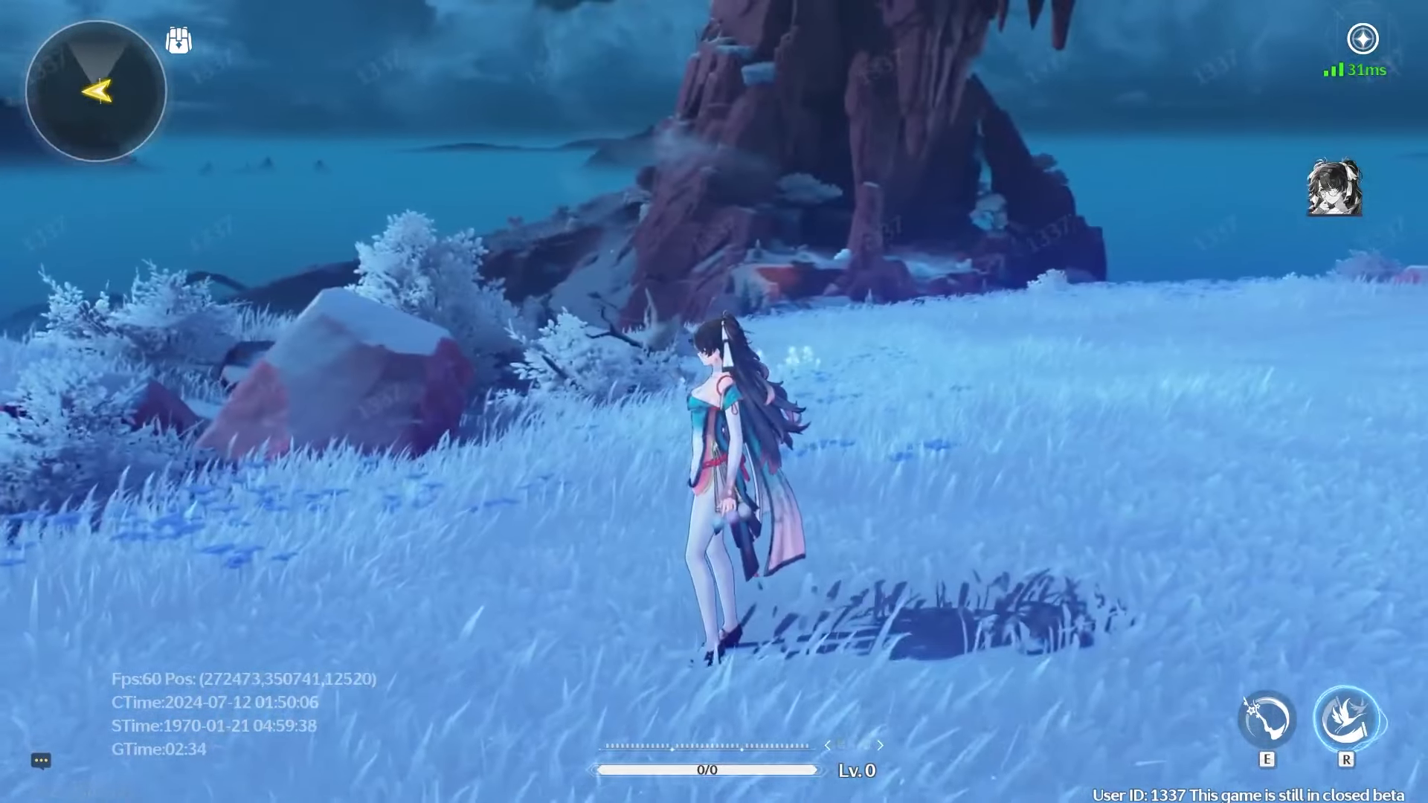
# Unleash a slashing attack and a forward dash attack while running
pyautogui.press('w')
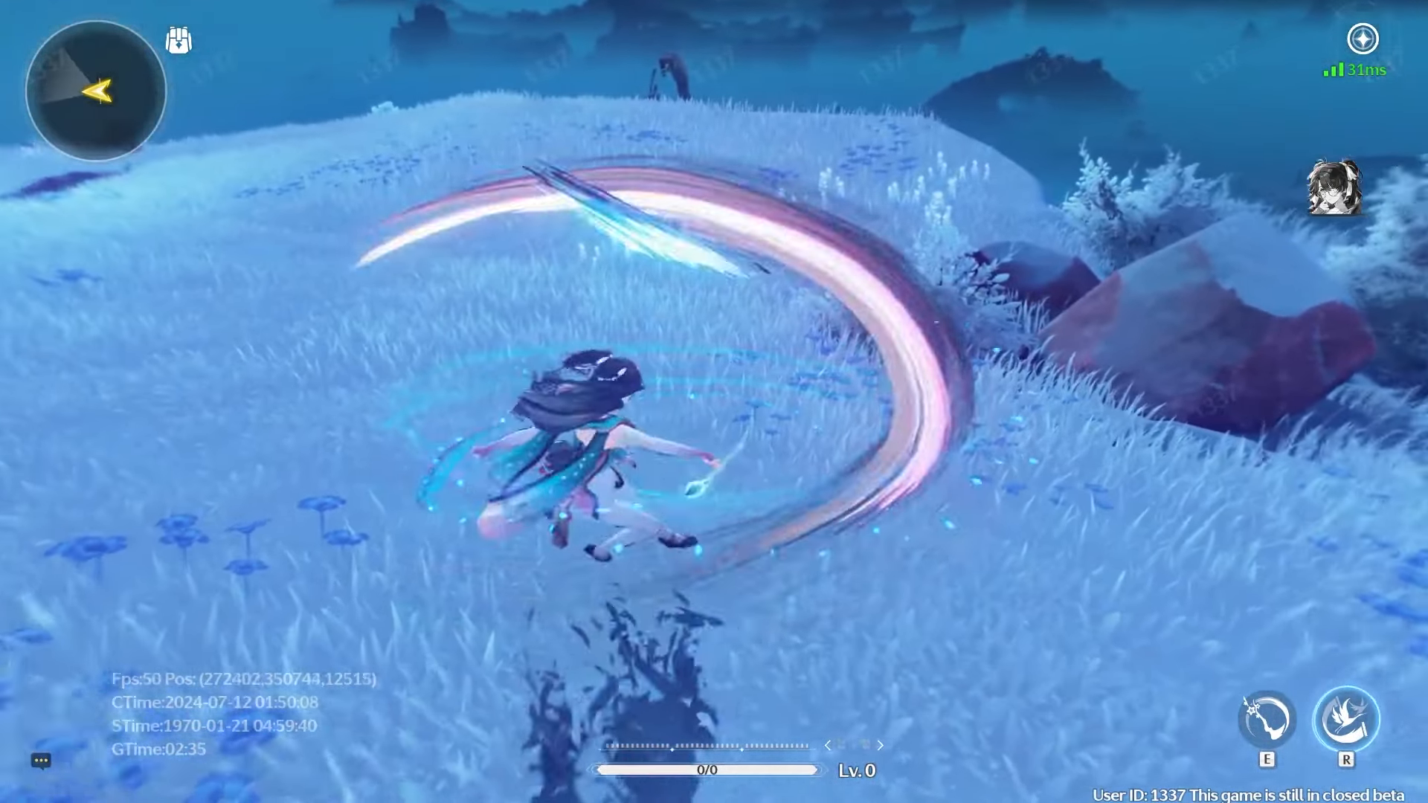
pyautogui.press('w')
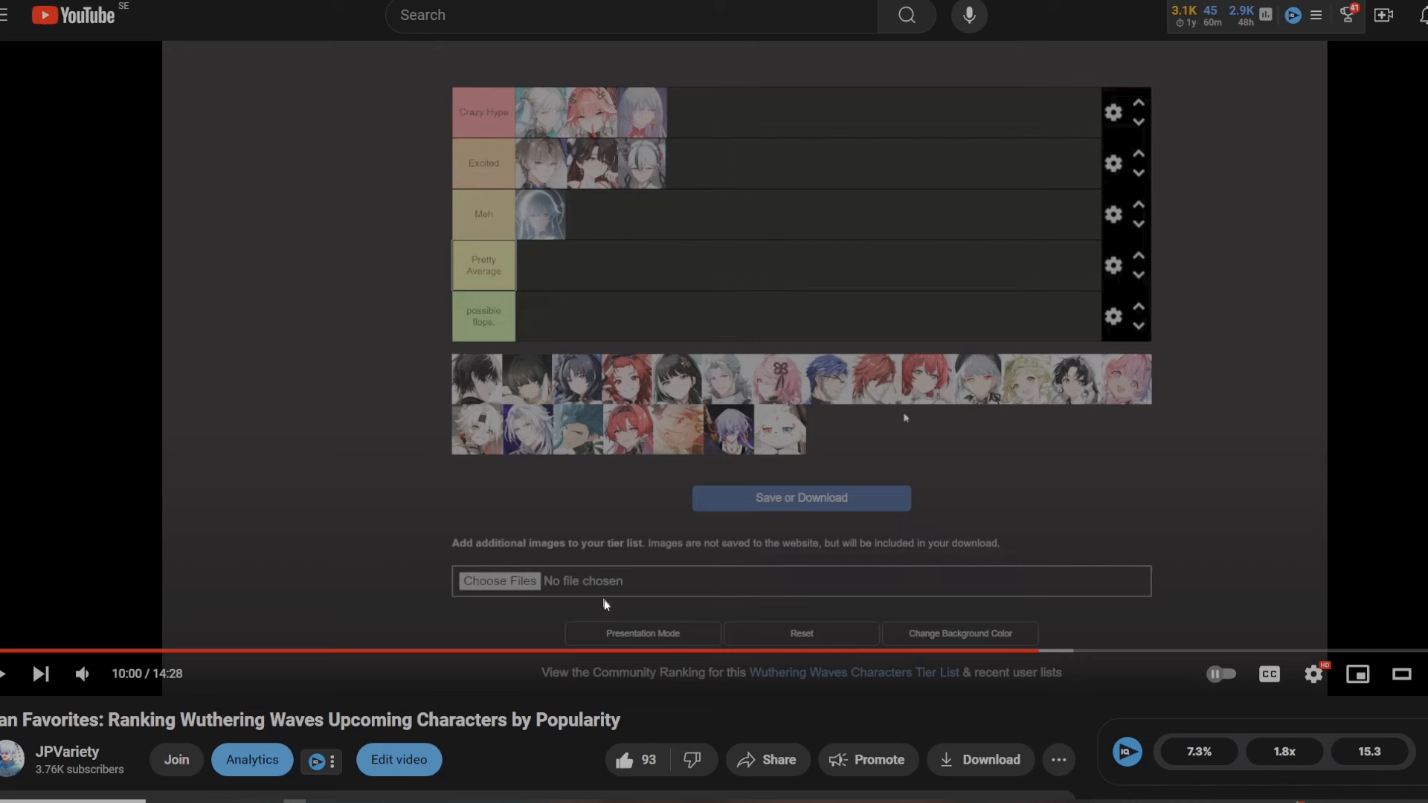
pyautogui.scroll(-1, 604, 604)
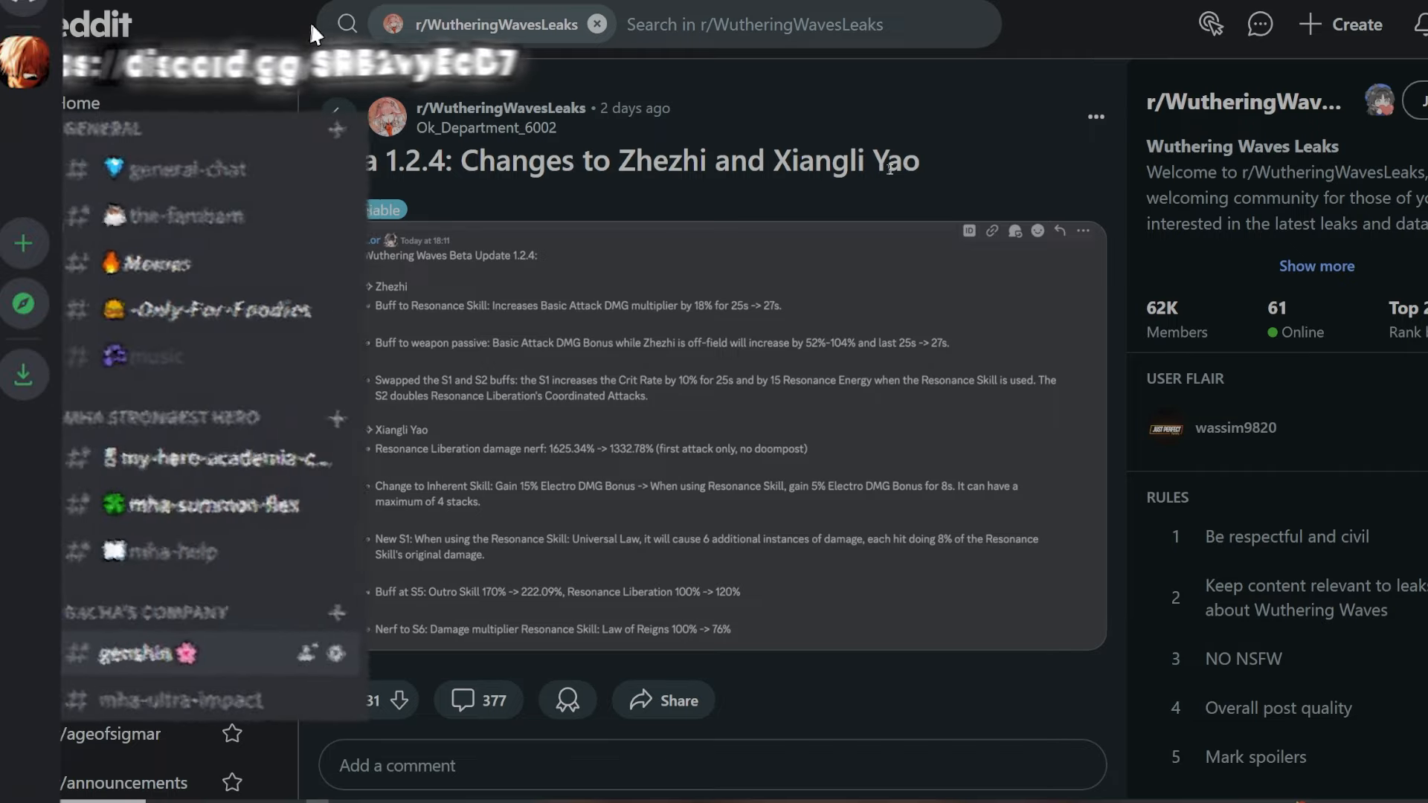
pyautogui.scroll(-1, 835, 163)
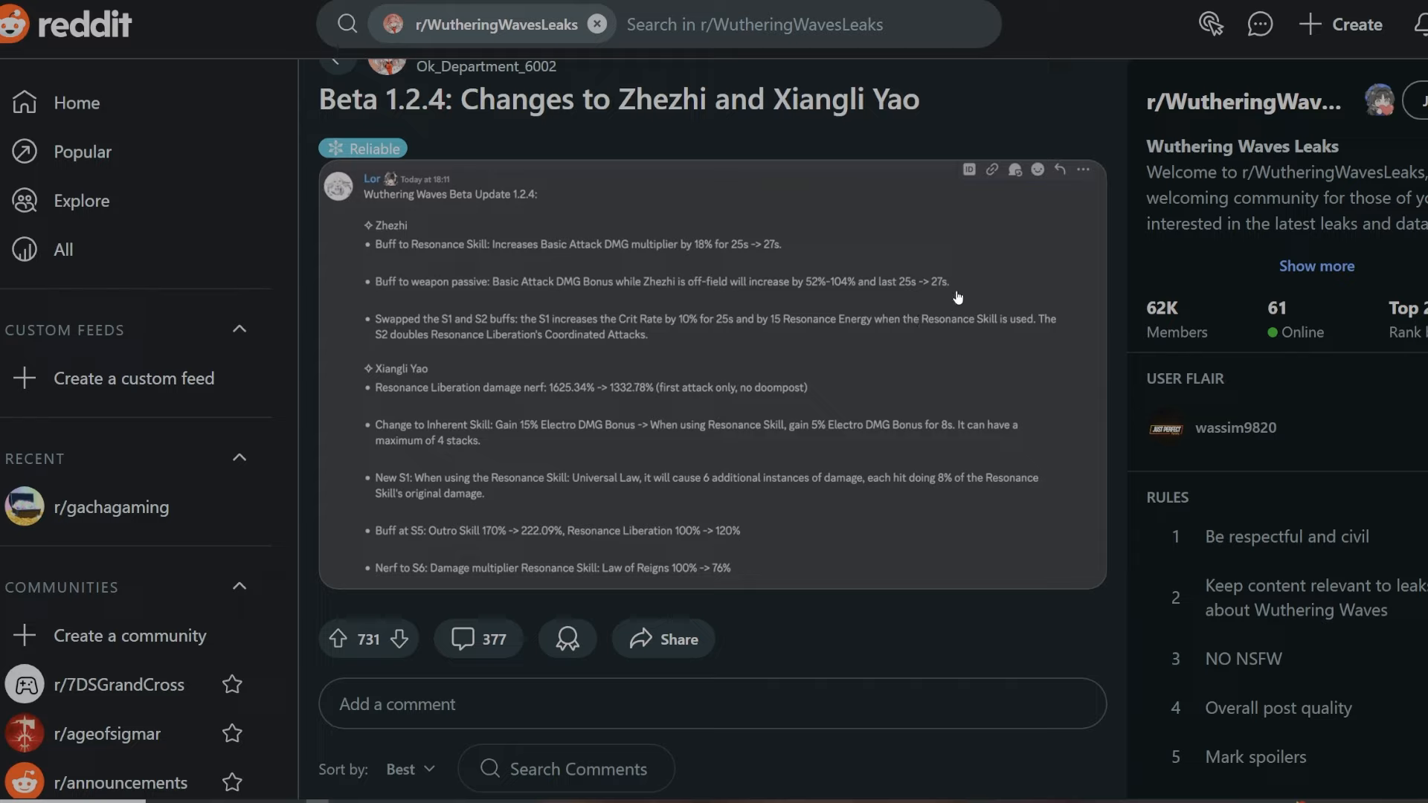
pyautogui.scroll(-1, 474, 325)
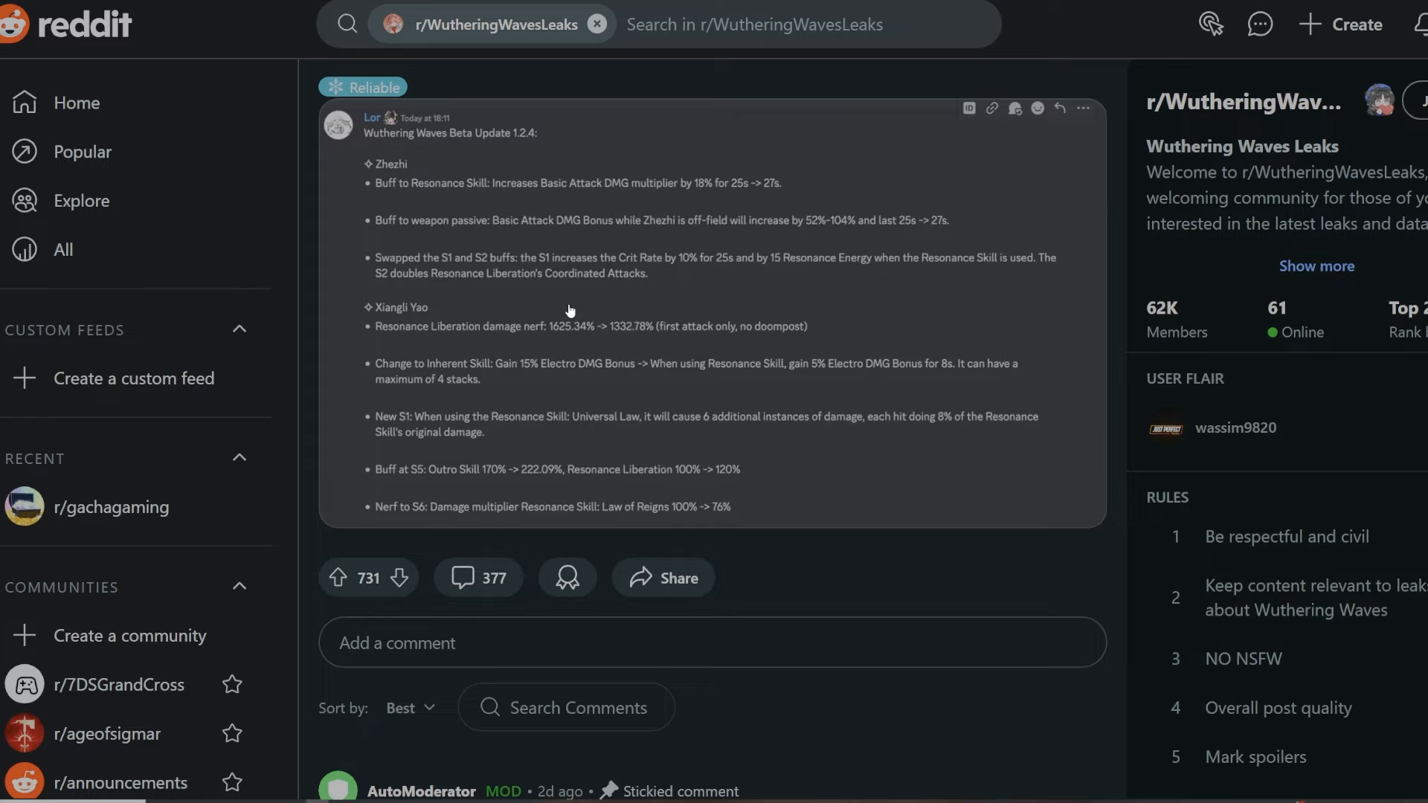
pyautogui.scroll(-3, 569, 310)
pyautogui.scroll(-3, 774, 302)
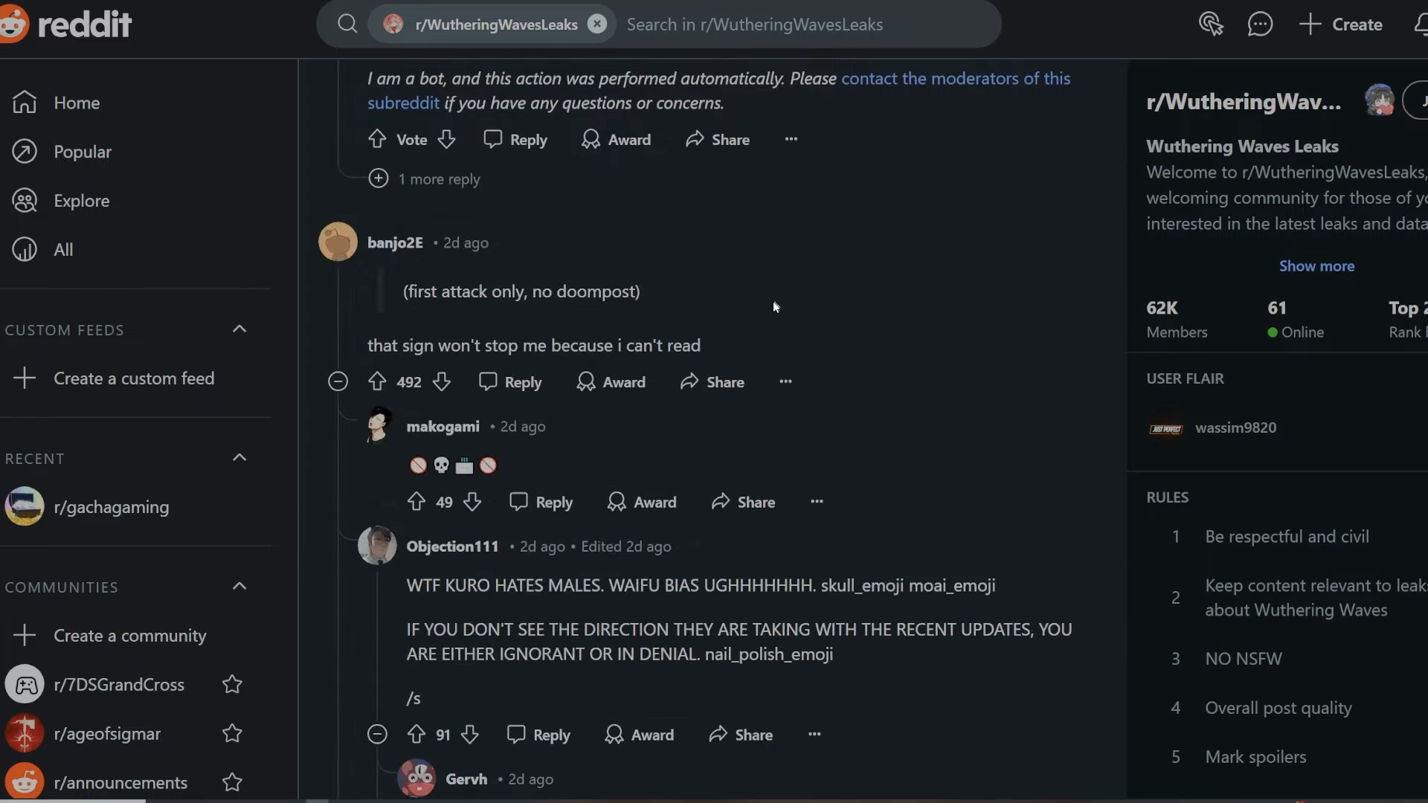
pyautogui.scroll(-6, 773, 302)
pyautogui.scroll(-5, 785, 328)
pyautogui.scroll(-3, 788, 370)
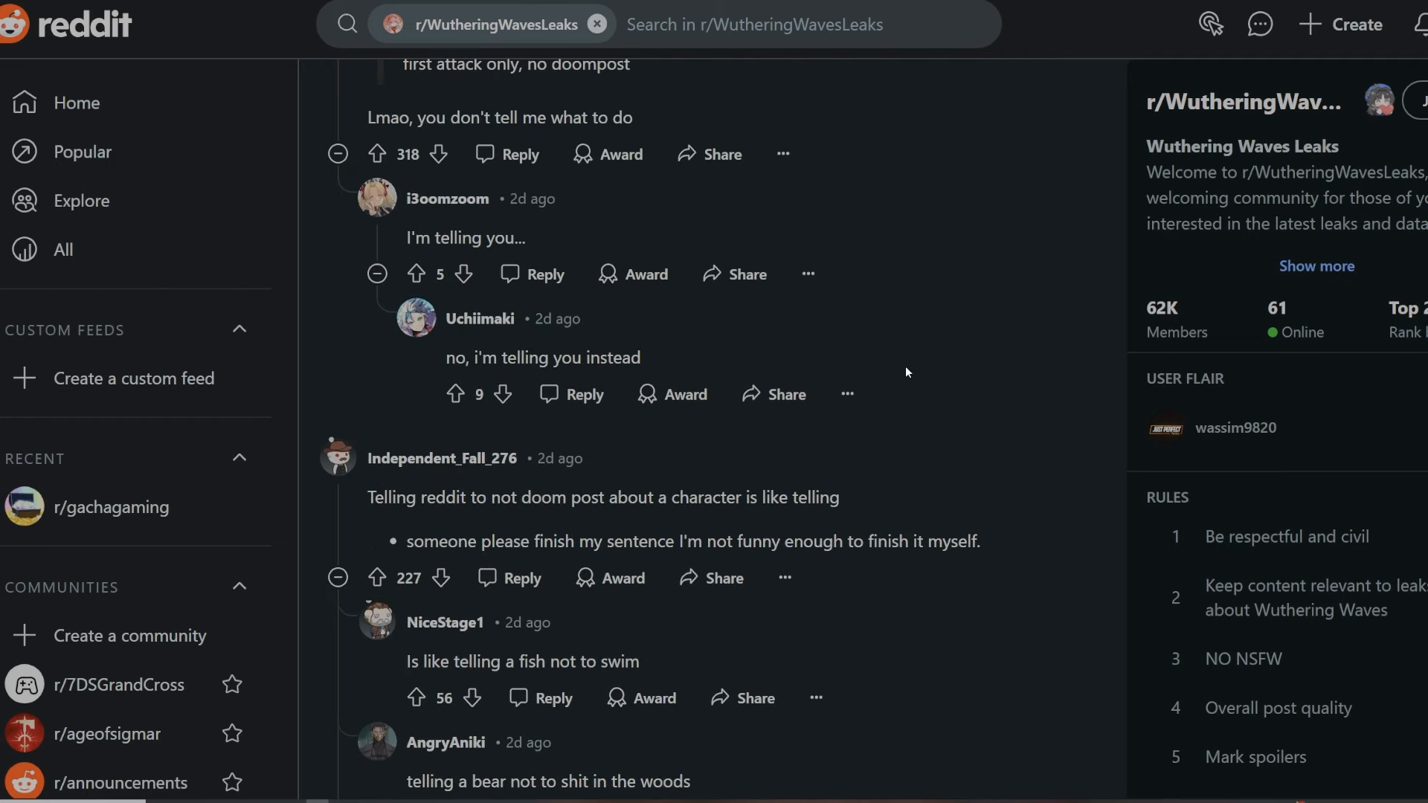
pyautogui.scroll(-1, 905, 366)
pyautogui.scroll(-1, 908, 378)
pyautogui.scroll(-2, 903, 380)
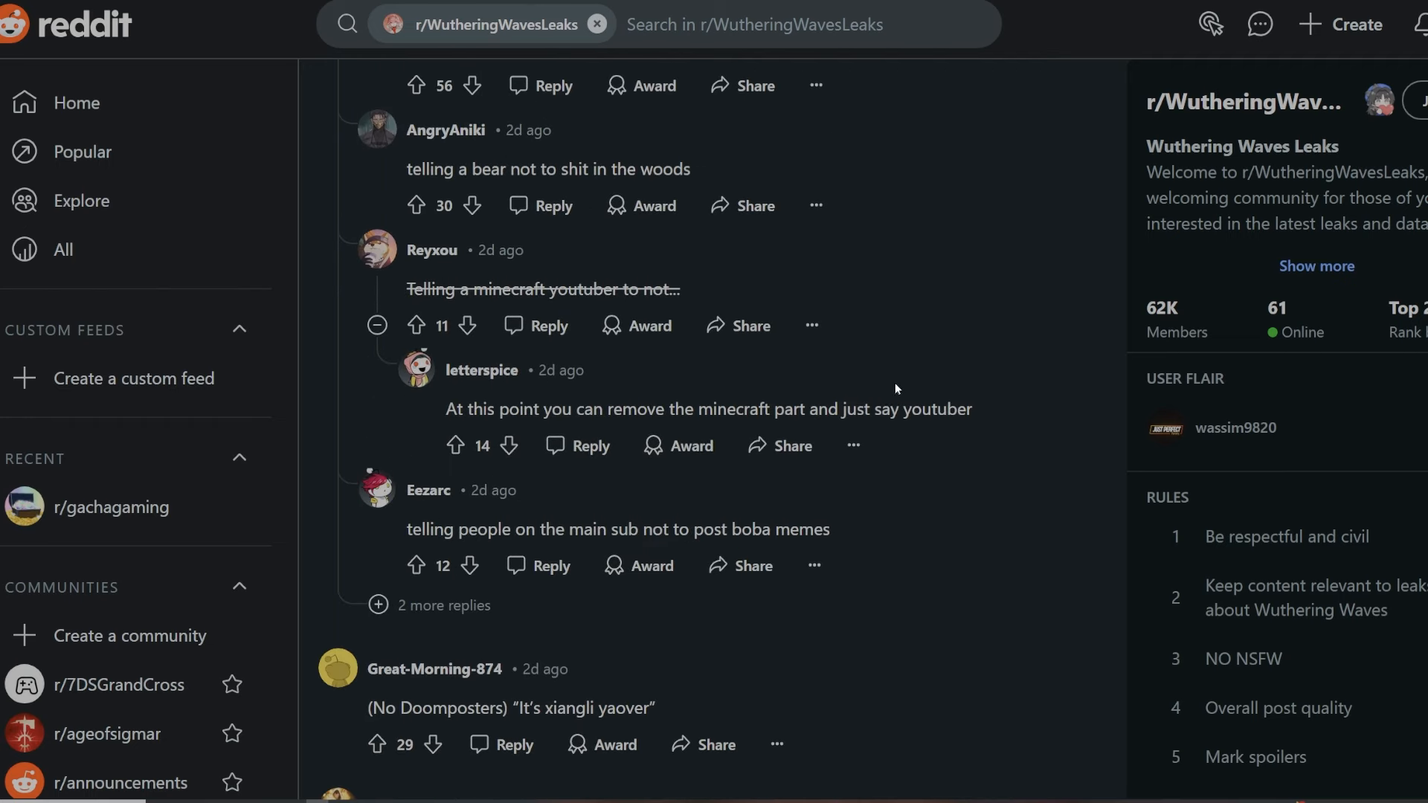
pyautogui.scroll(-2, 920, 366)
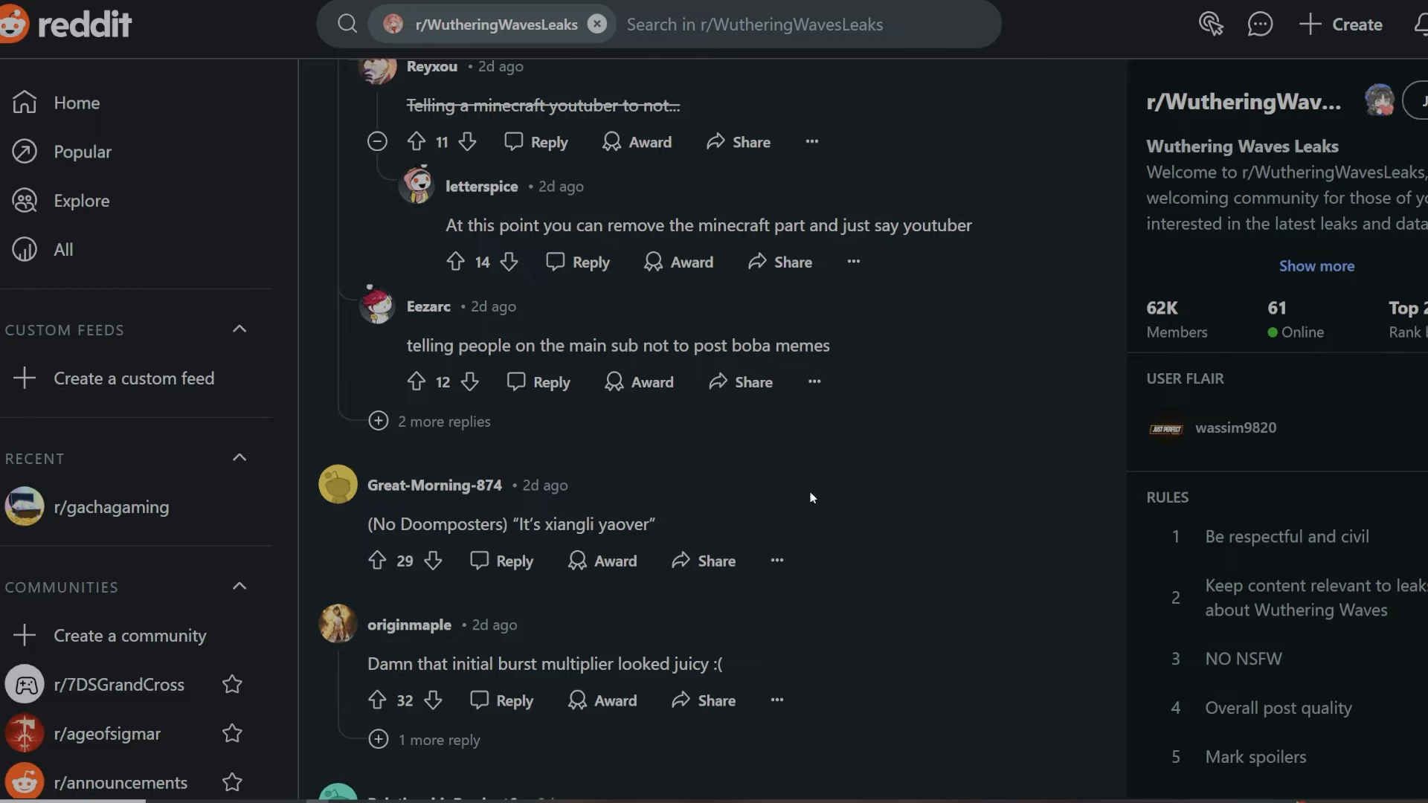
pyautogui.scroll(-1, 851, 441)
pyautogui.scroll(-1, 850, 440)
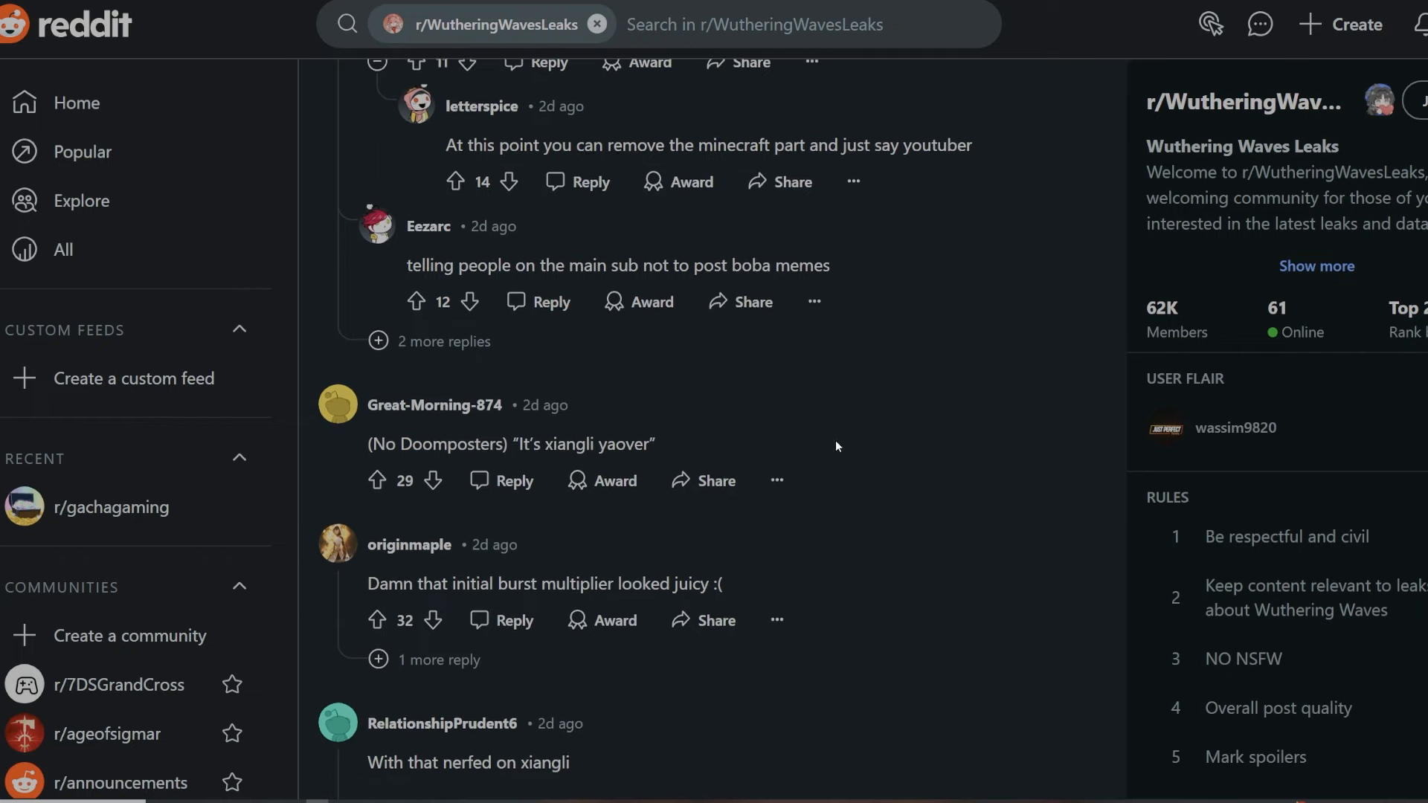
pyautogui.scroll(-1, 836, 441)
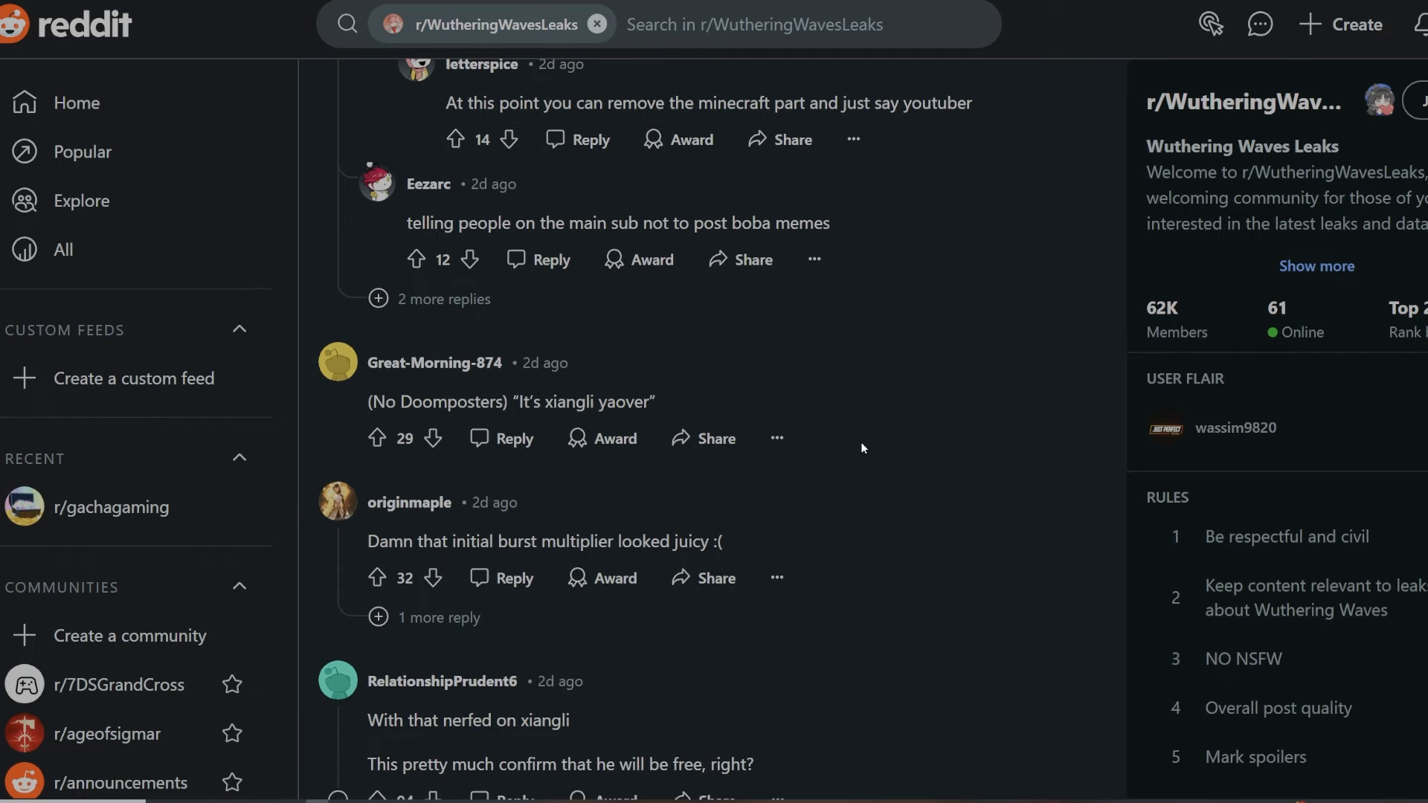
pyautogui.scroll(-1, 861, 448)
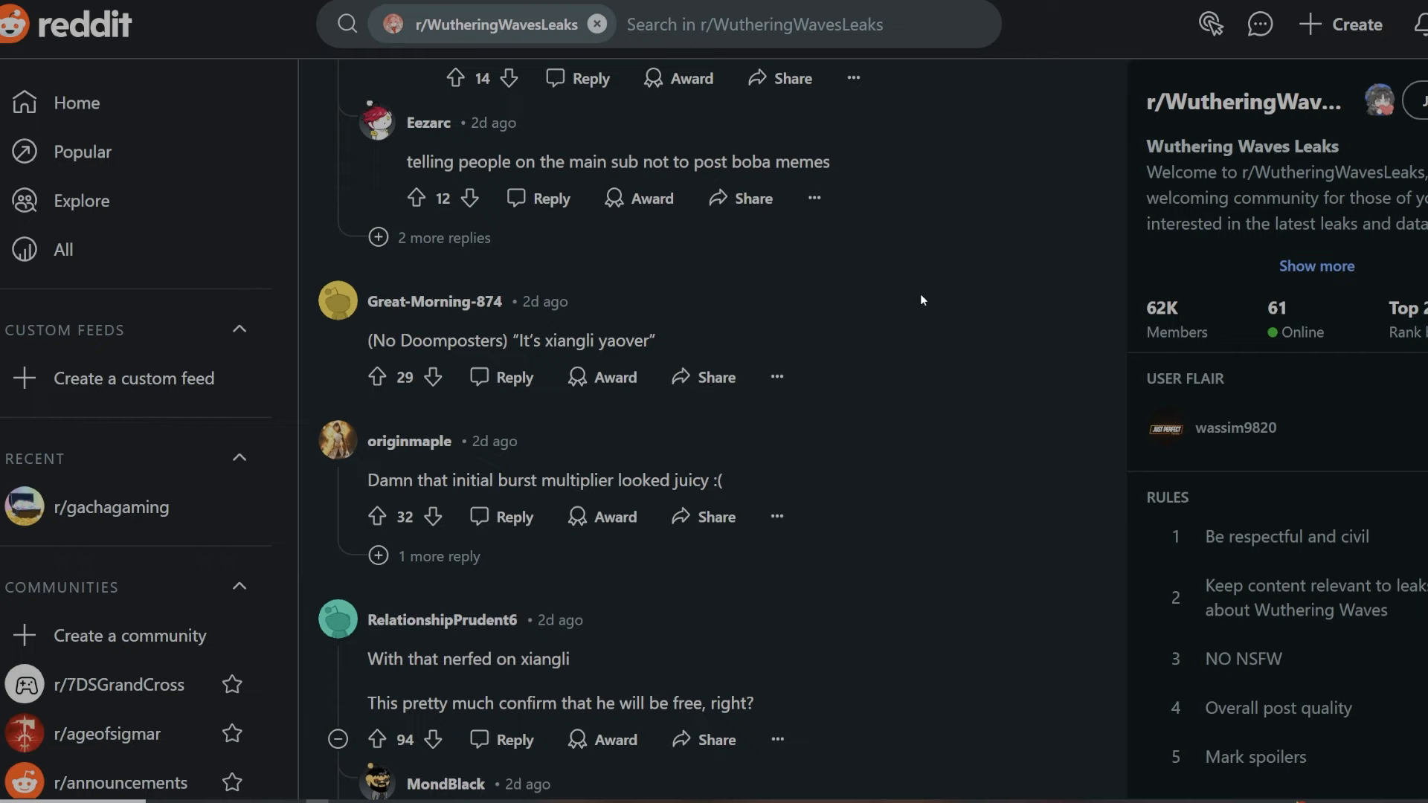
pyautogui.scroll(-1, 921, 293)
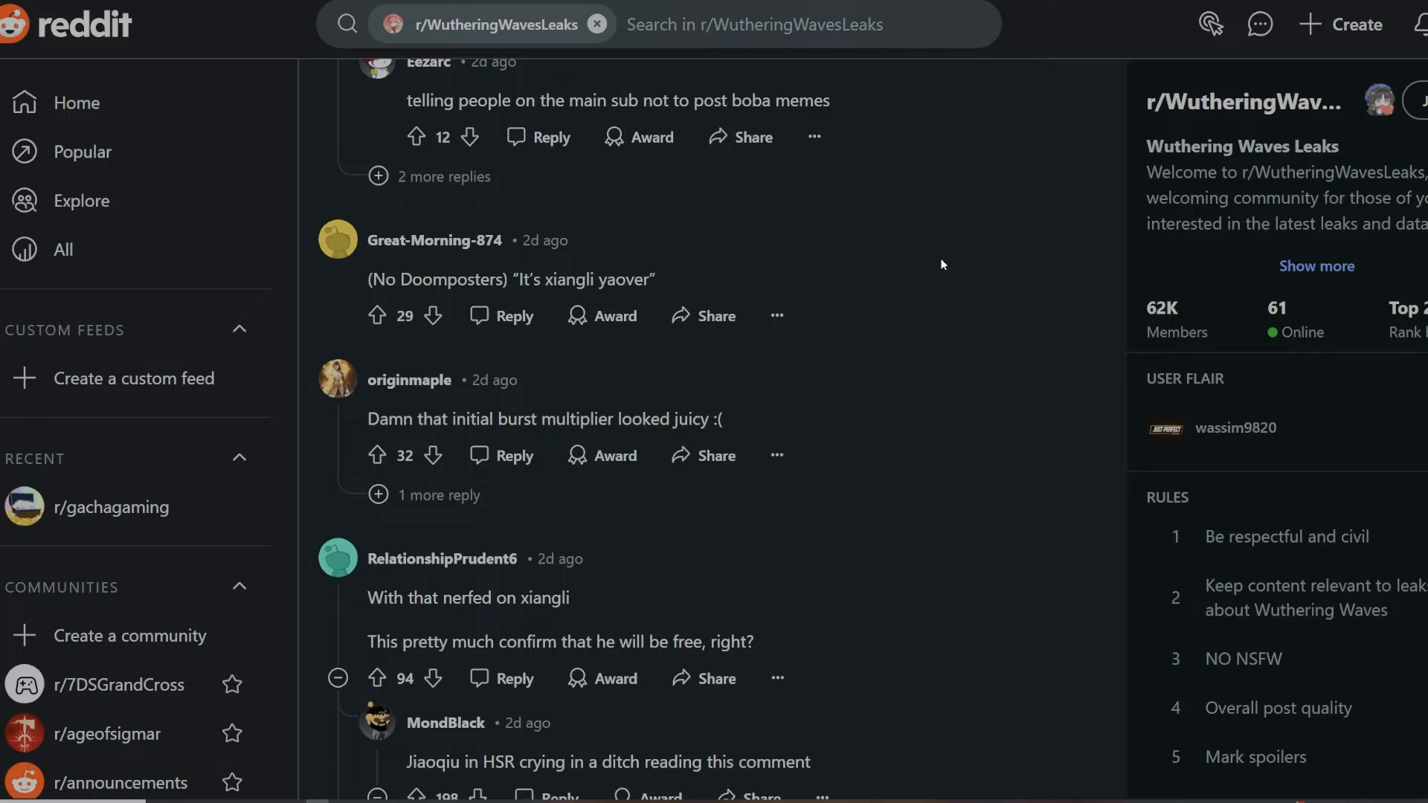
pyautogui.scroll(5, 1003, 282)
pyautogui.scroll(5, 822, 447)
pyautogui.scroll(5, 710, 409)
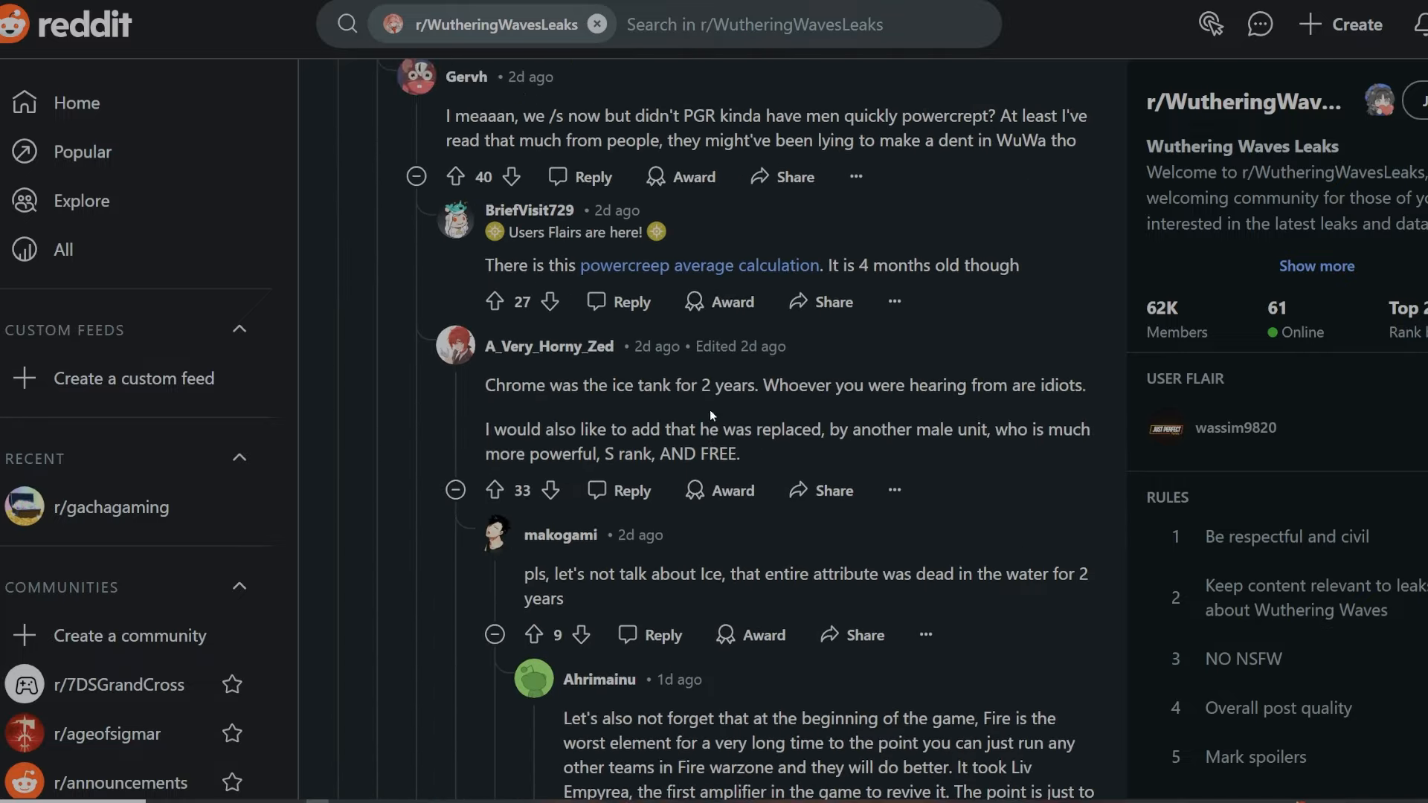
pyautogui.scroll(5, 718, 407)
pyautogui.scroll(5, 718, 407)
pyautogui.scroll(2, 717, 402)
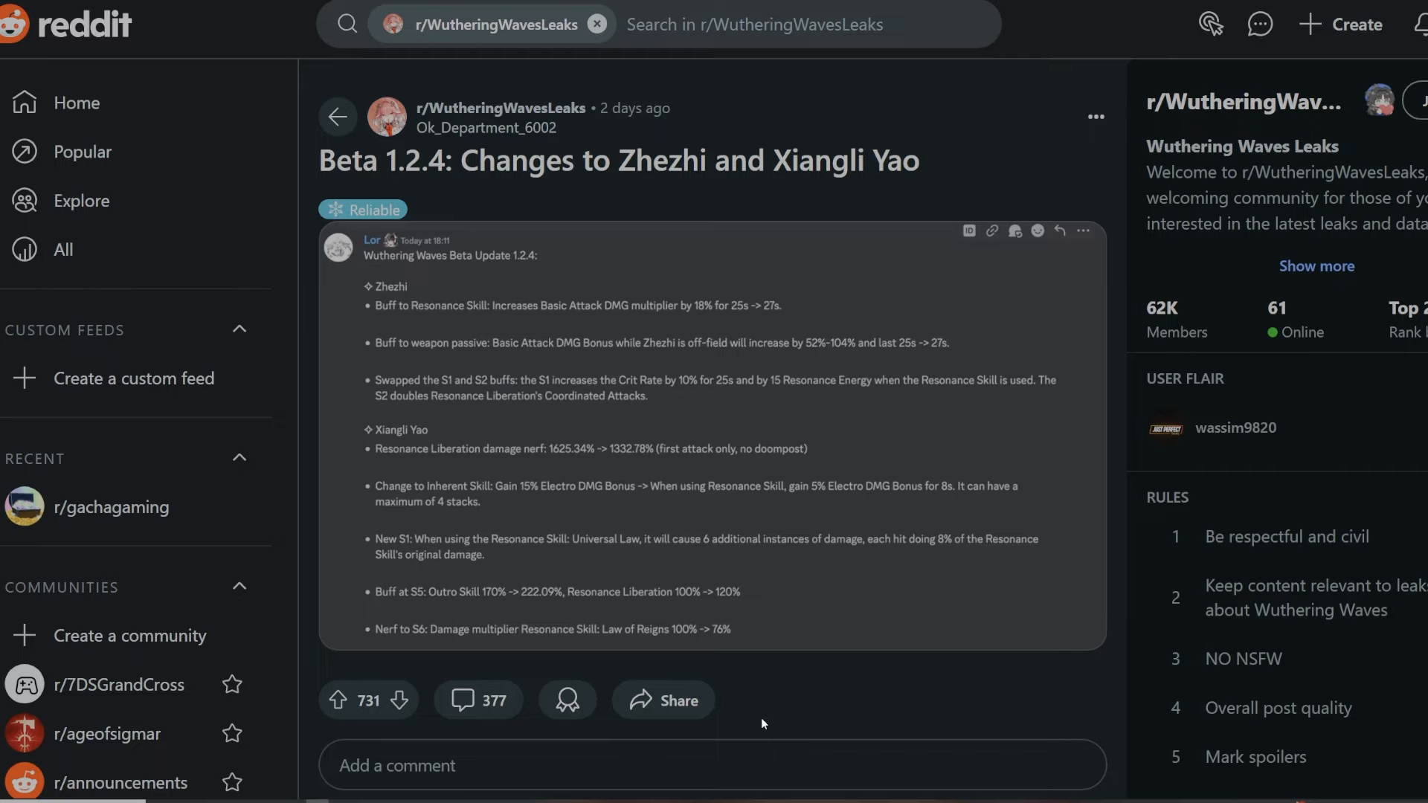
pyautogui.scroll(-2, 738, 366)
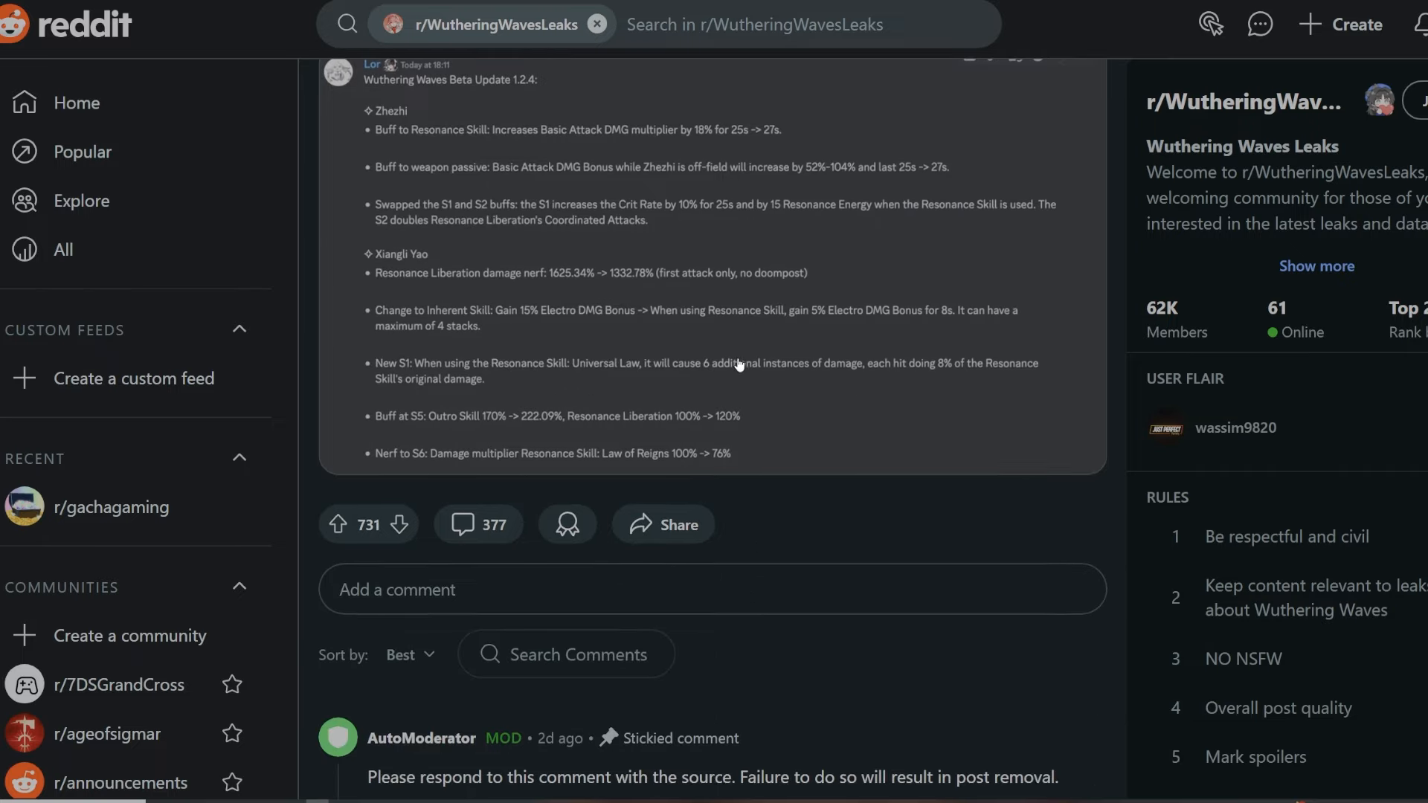
pyautogui.scroll(-1, 737, 365)
pyautogui.scroll(-5, 804, 494)
pyautogui.scroll(-4, 799, 494)
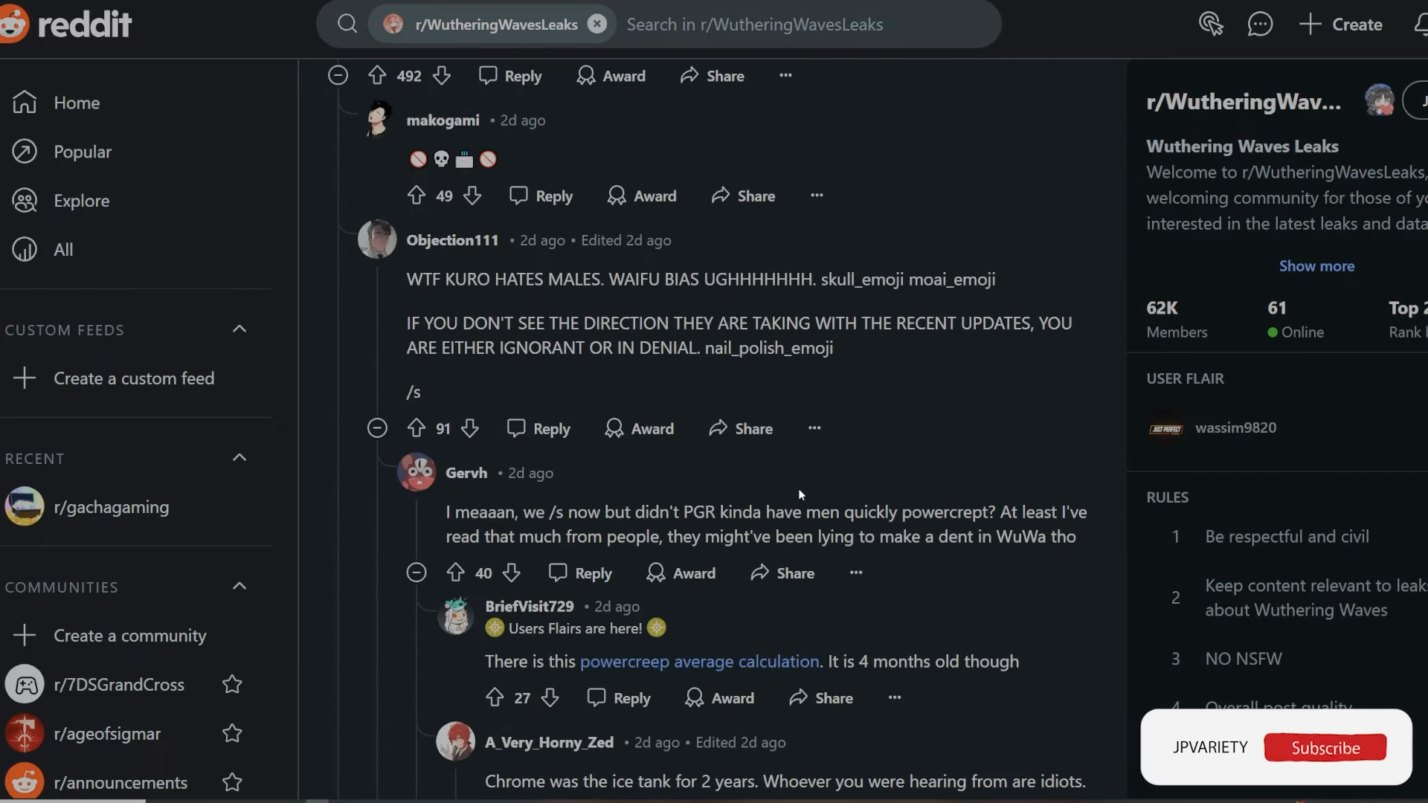
pyautogui.scroll(-4, 800, 494)
pyautogui.scroll(-2, 849, 407)
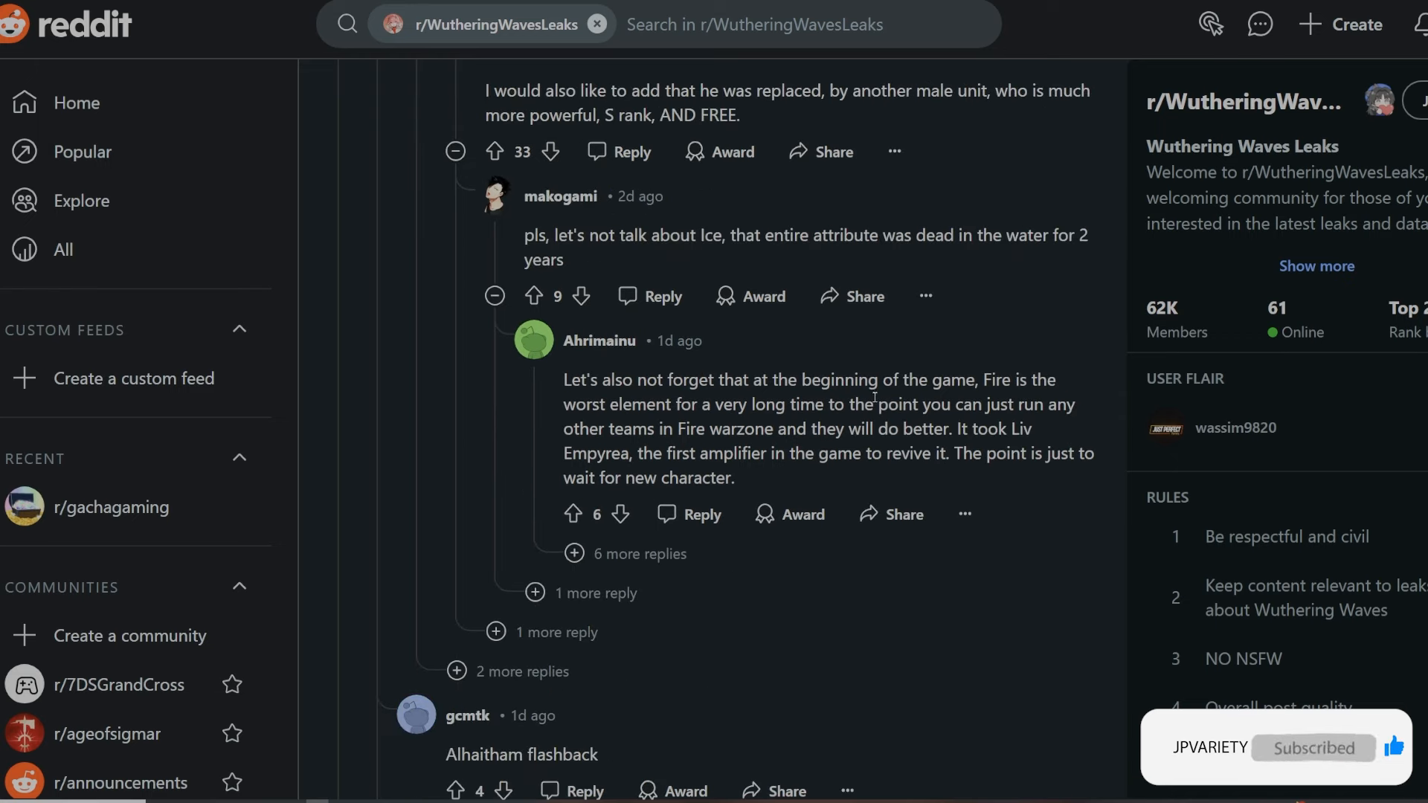
pyautogui.scroll(-3, 867, 599)
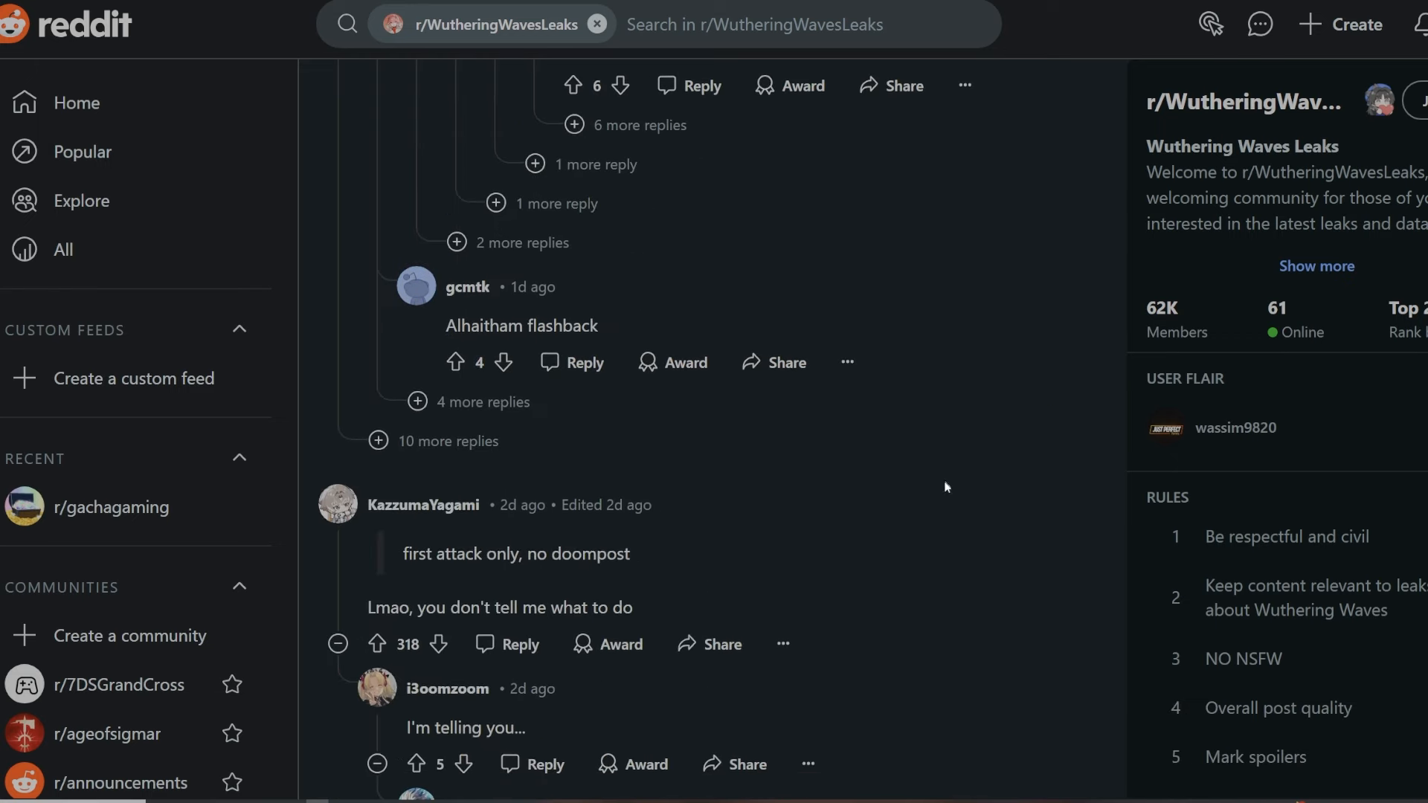
pyautogui.scroll(-3, 946, 487)
pyautogui.scroll(-3, 943, 488)
pyautogui.scroll(-3, 943, 490)
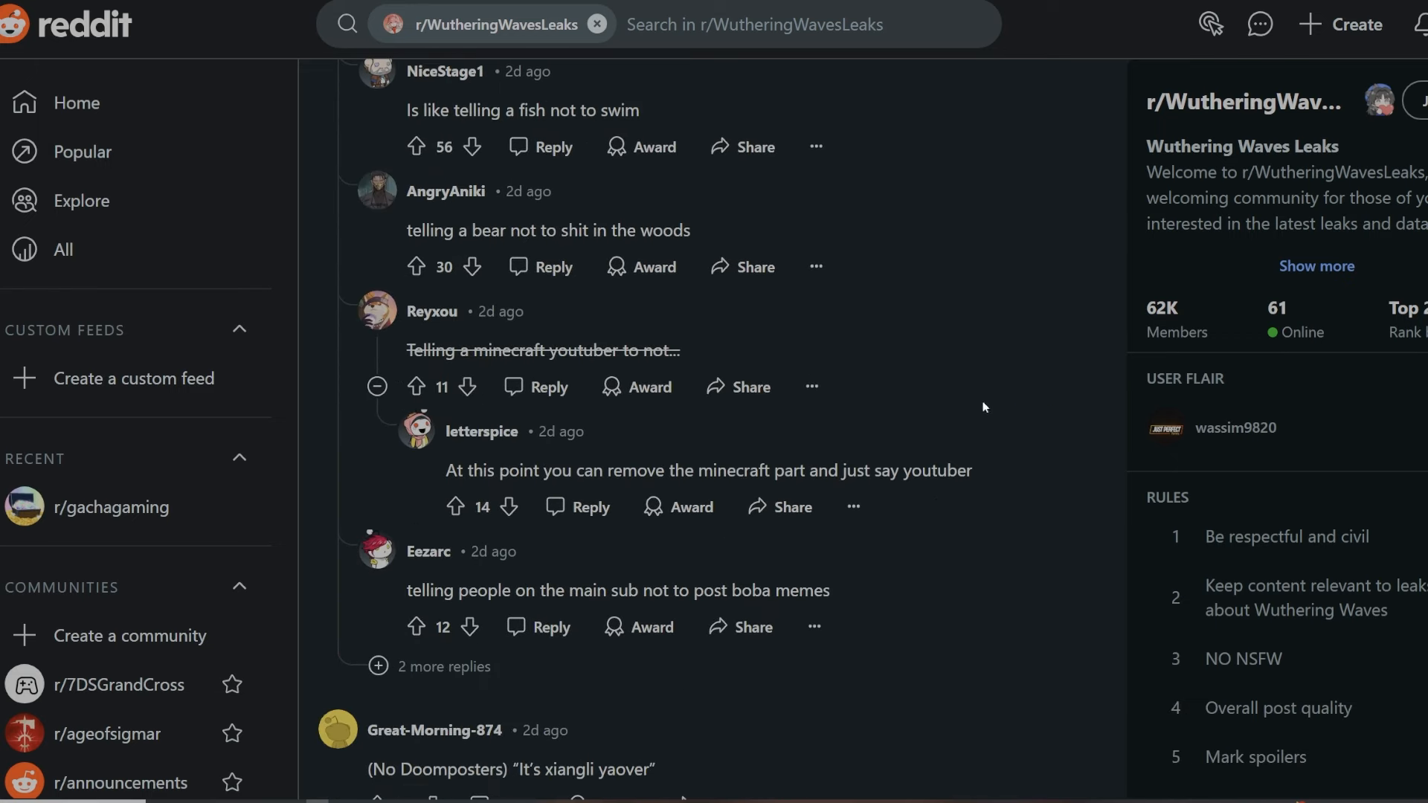